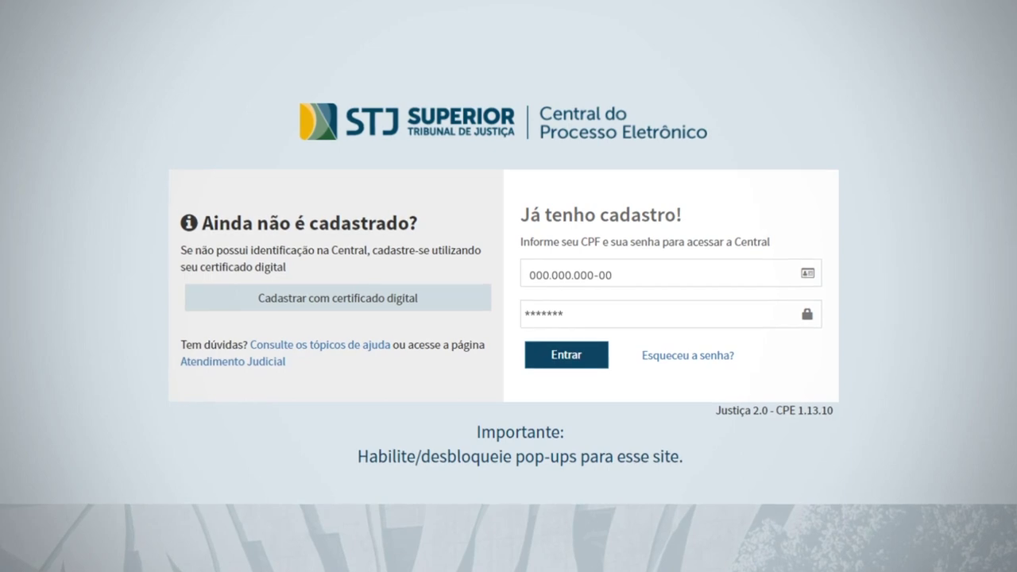
Log in and start an initial HABEAS CORPUS petition with UF DF and TJDFT as court of origin
{"action": "left_click", "coordinate": [574, 354]}
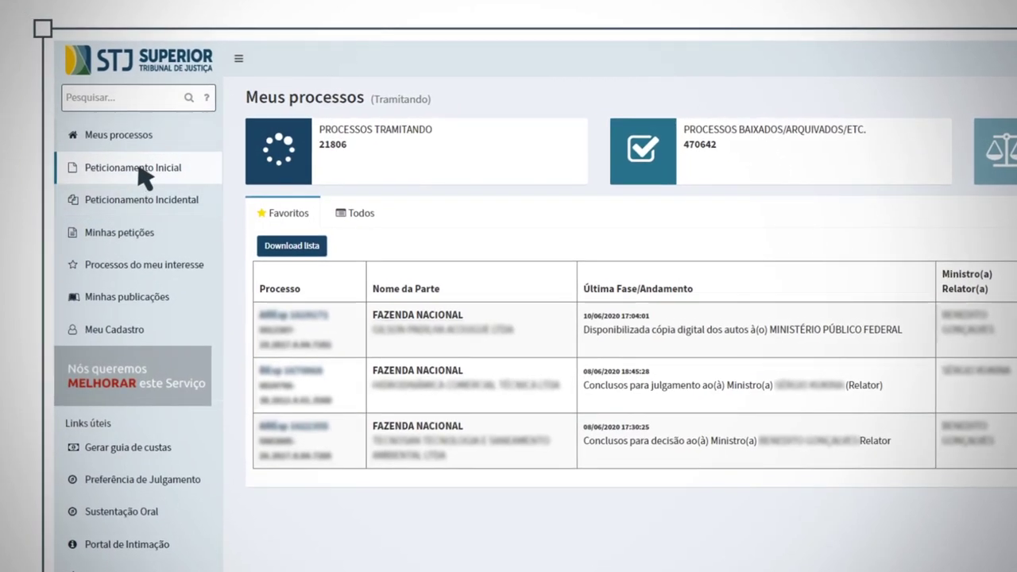
{"action": "left_click", "coordinate": [138, 170]}
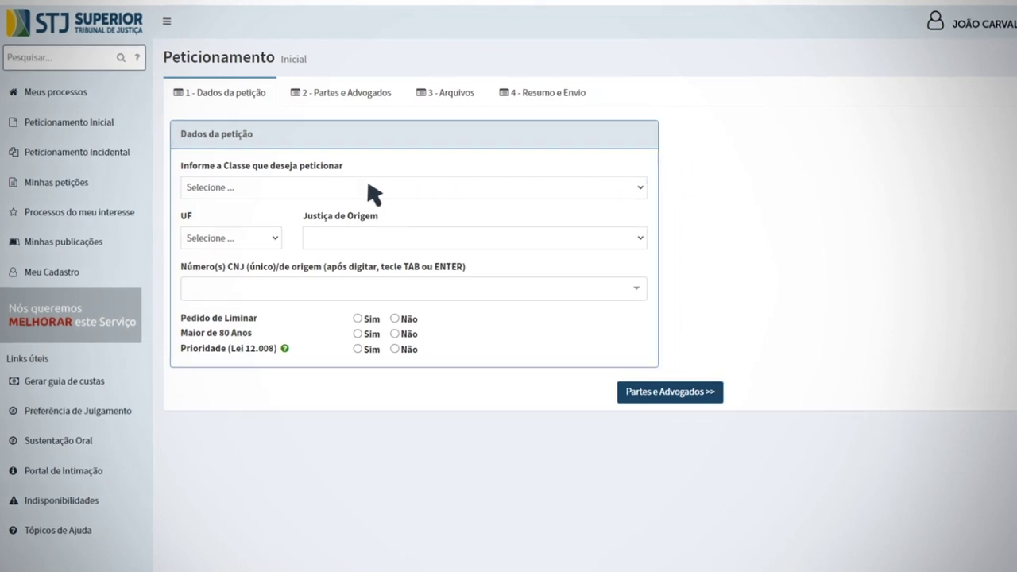
{"action": "left_click", "coordinate": [315, 186]}
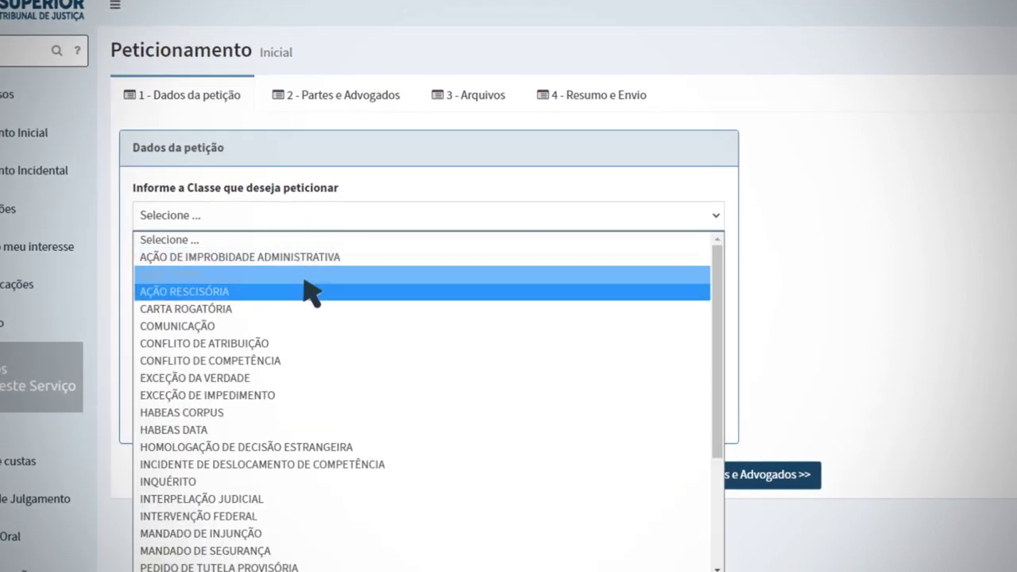
{"action": "left_click", "coordinate": [305, 413]}
{"action": "left_click", "coordinate": [228, 284]}
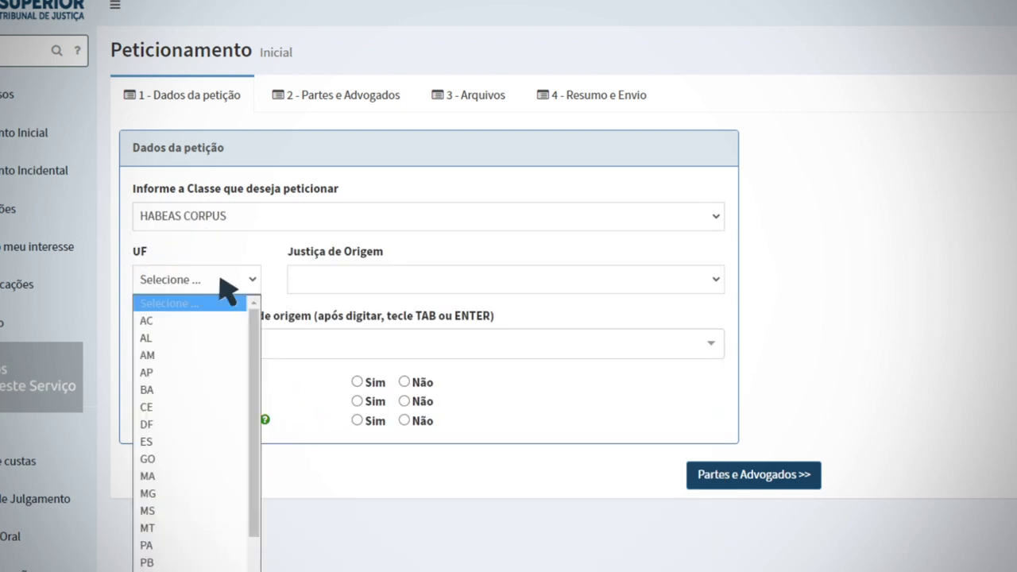
{"action": "left_click", "coordinate": [226, 425]}
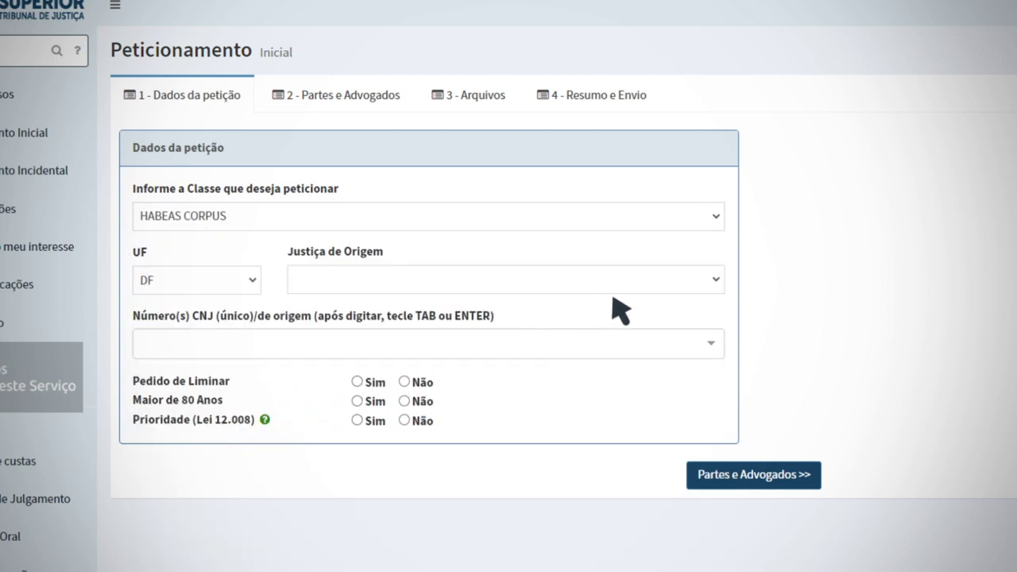
{"action": "left_click", "coordinate": [675, 278]}
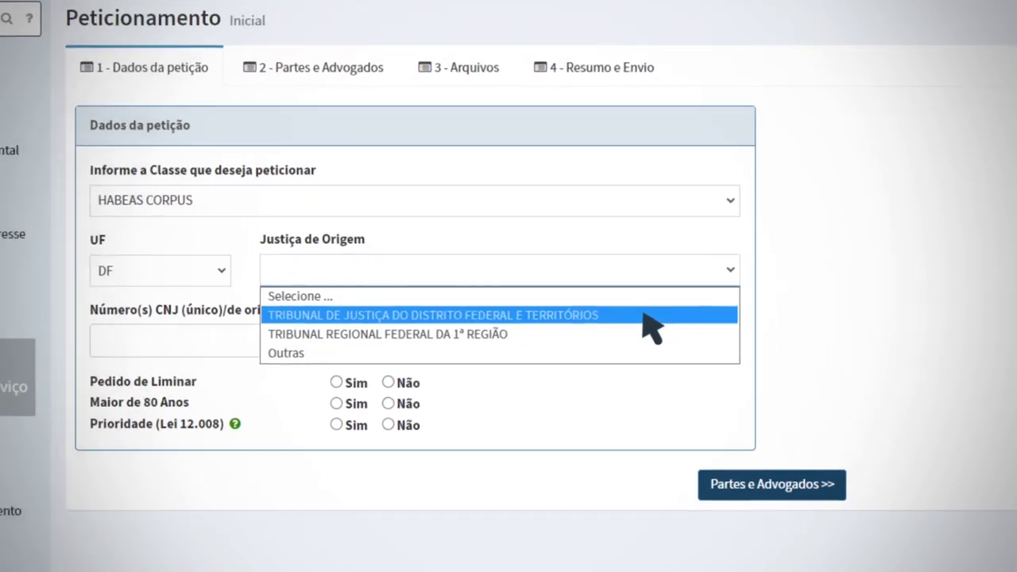
{"action": "left_click", "coordinate": [667, 303]}
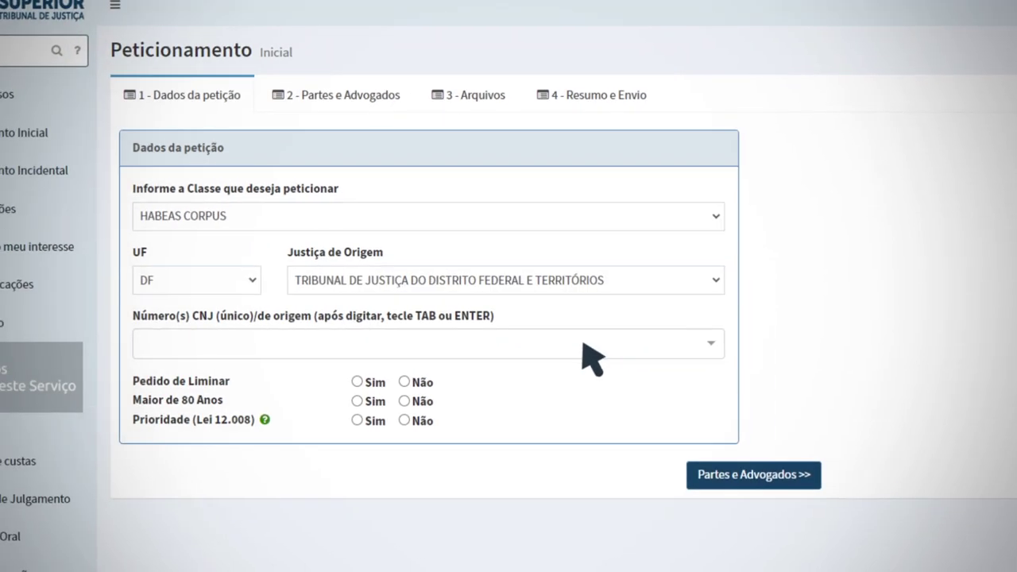
Enter the two CNJ origin case numbers and add 'Não se aplica'
{"action": "type", "text": "000000000000"}
{"action": "key", "text": "Tab"}
{"action": "type", "text": "0000000000"}
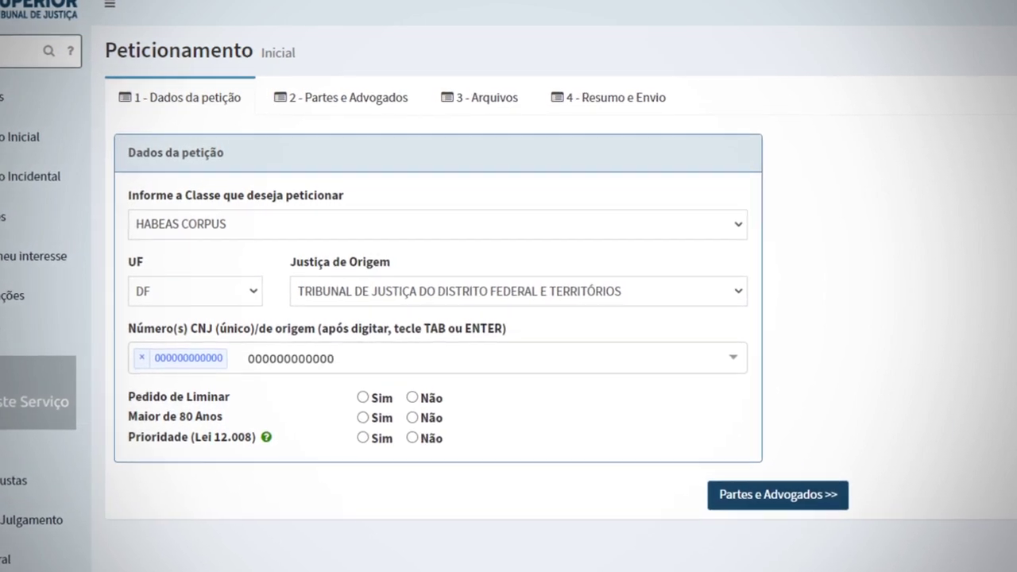
{"action": "key", "text": "Tab"}
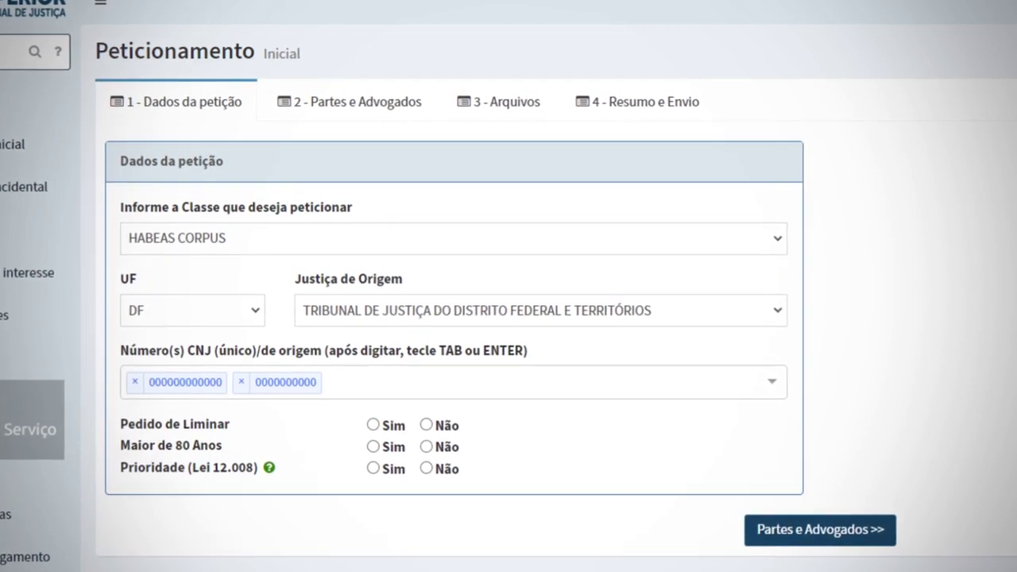
{"action": "type", "text": "Não se aplica"}
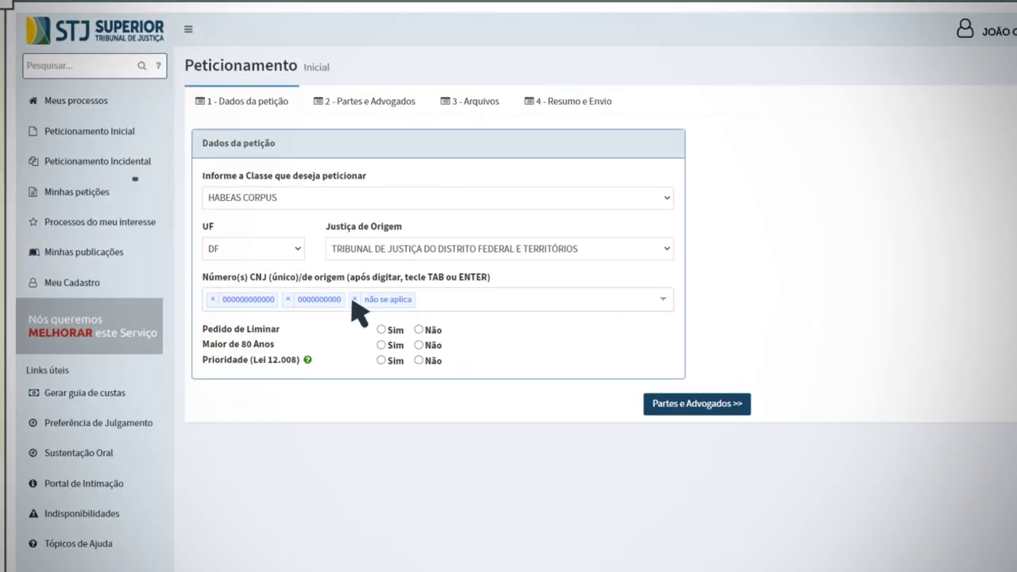
Set Pedido de Liminar to Sim, Maior de 80 Anos and Prioridade to Não, and proceed to Partes e Advogados
{"action": "left_click", "coordinate": [404, 345]}
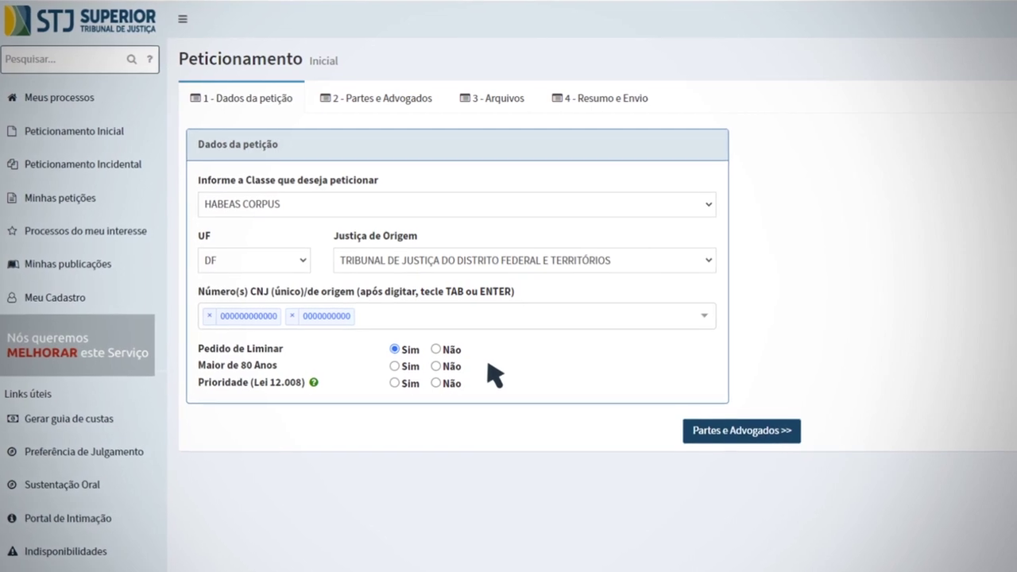
{"action": "left_click", "coordinate": [450, 370]}
{"action": "mouse_move", "coordinate": [312, 386]}
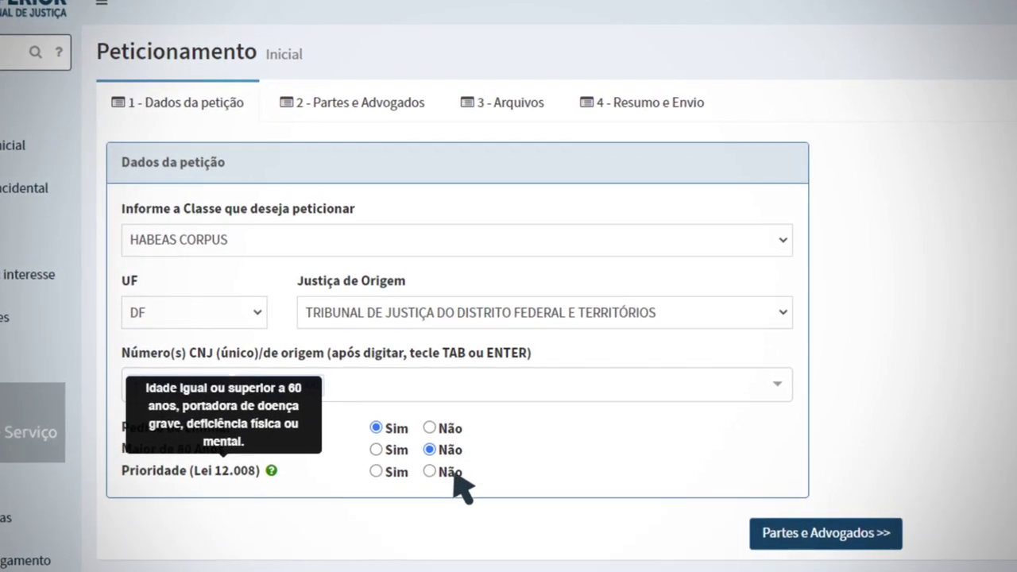
{"action": "left_click", "coordinate": [454, 444]}
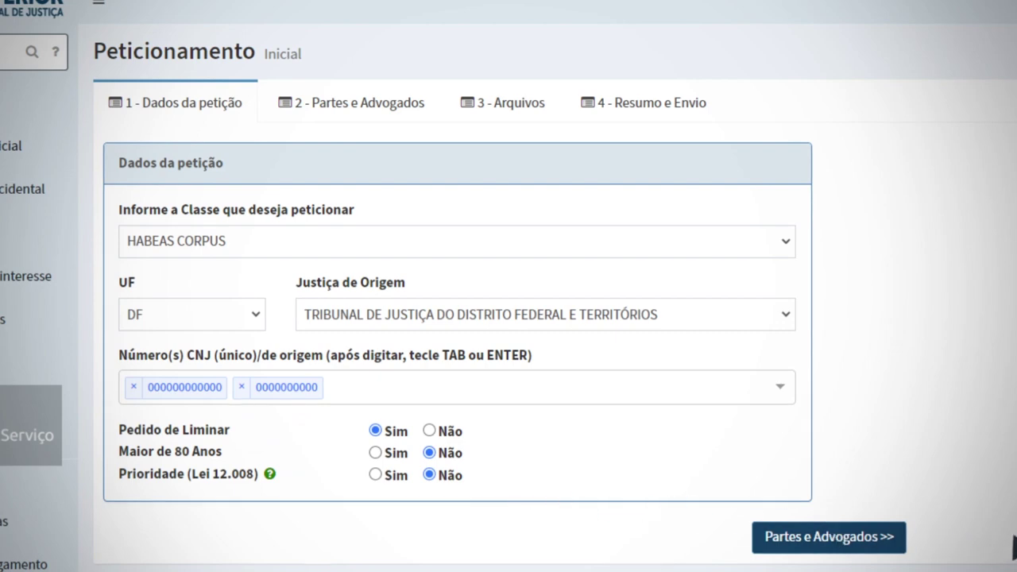
{"action": "left_click", "coordinate": [854, 540]}
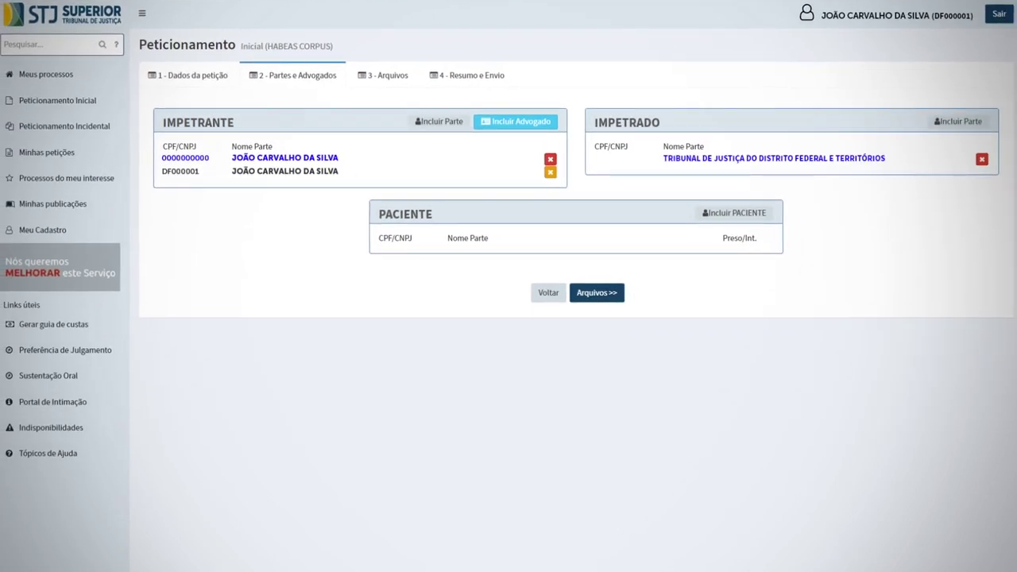
Add a lawyer to the Impetrante by entering their DF OAB registration number
{"action": "left_click", "coordinate": [520, 124]}
{"action": "type", "text": "DF000002"}
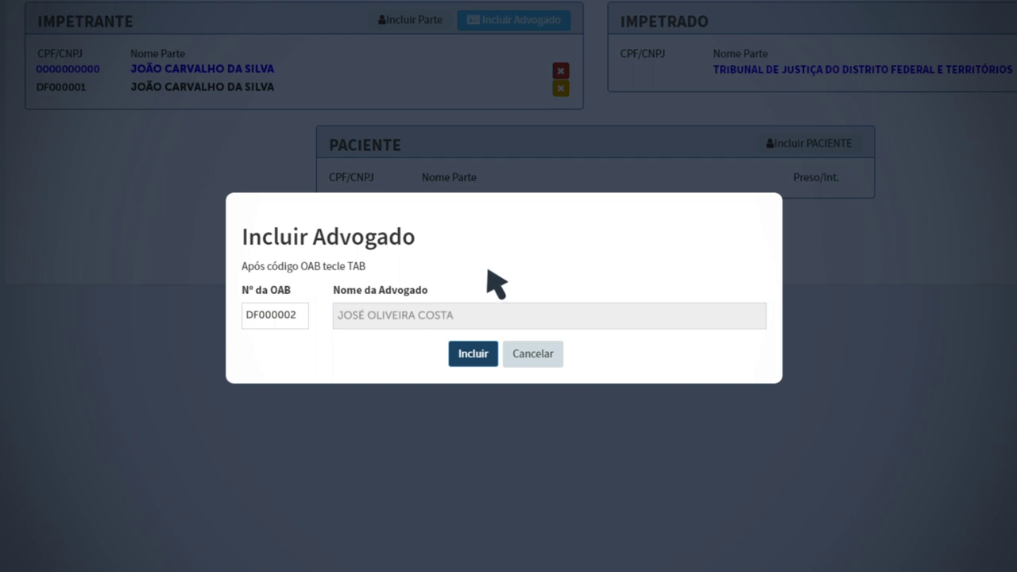
{"action": "left_click", "coordinate": [474, 356]}
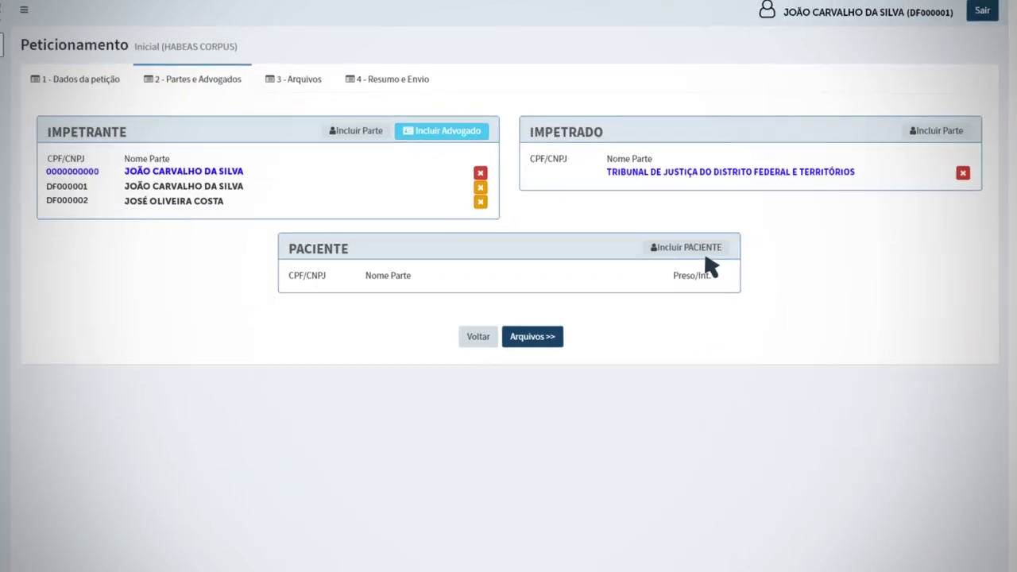
Add the first paciente using their CPF number
{"action": "left_click", "coordinate": [699, 251]}
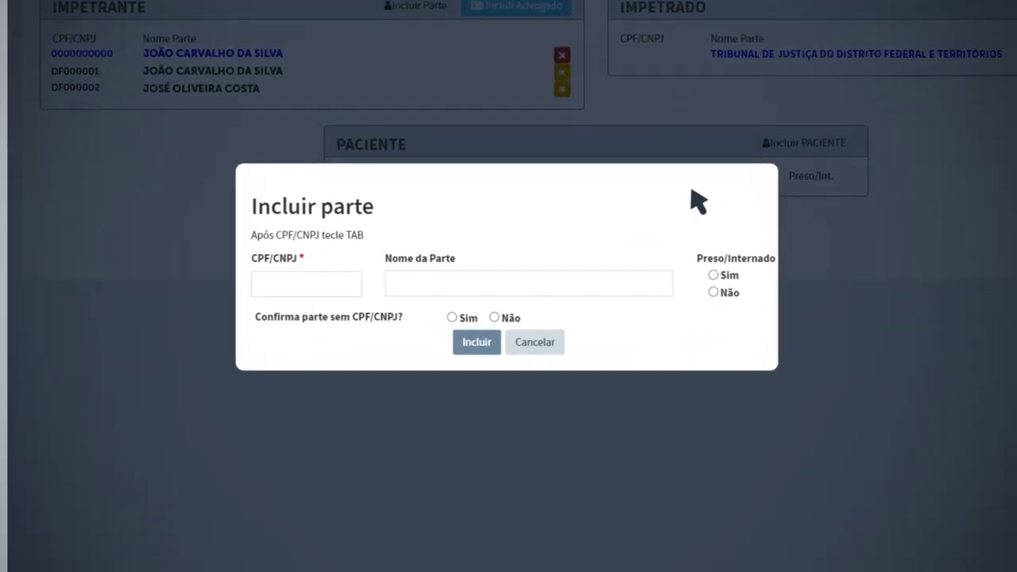
{"action": "type", "text": "000.000.00-00"}
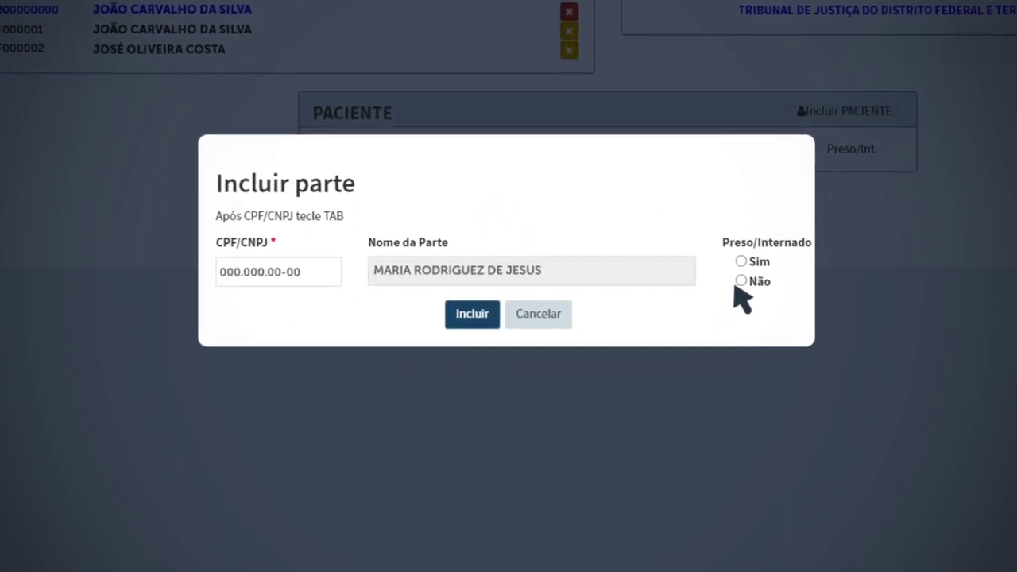
{"action": "left_click", "coordinate": [483, 318]}
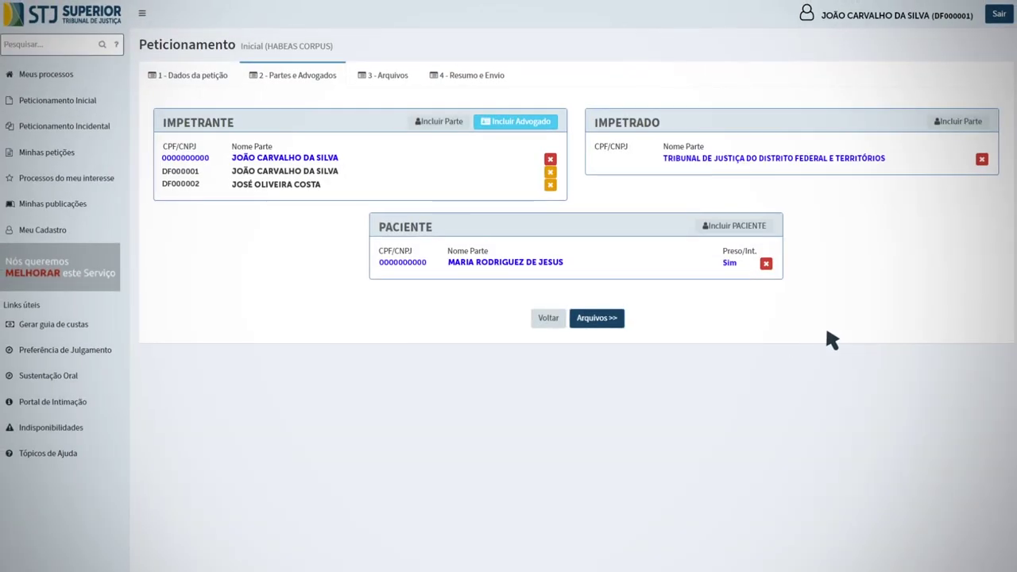
Add a second paciente by full name, marked as having no CPF and Preso: Sim
{"action": "left_click", "coordinate": [738, 227]}
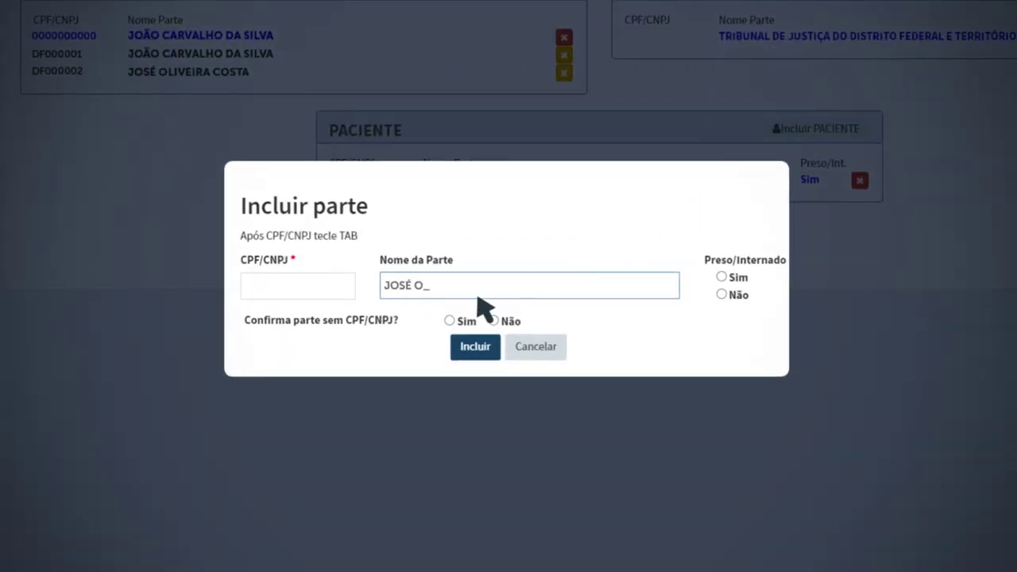
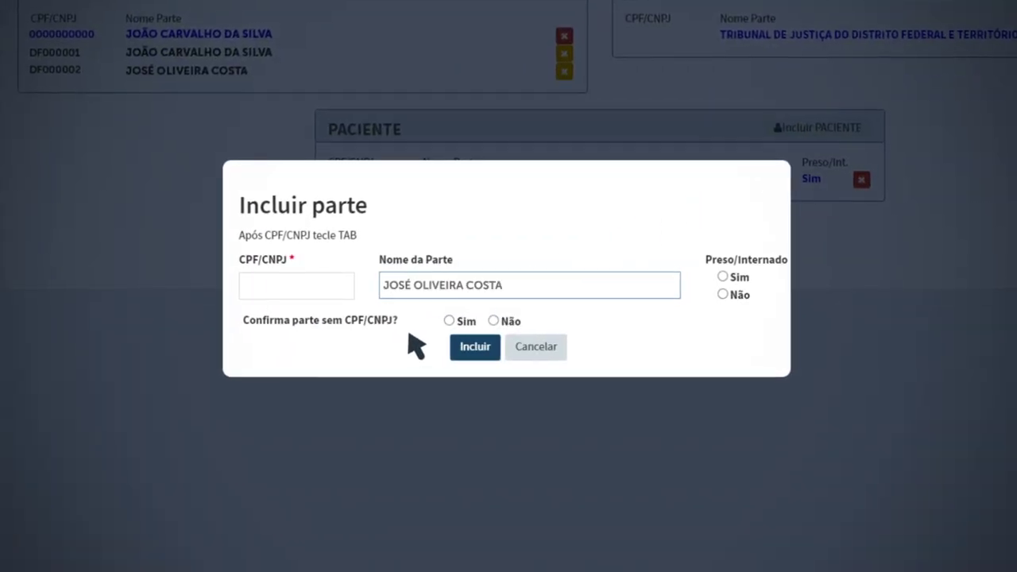
{"action": "left_click", "coordinate": [452, 321]}
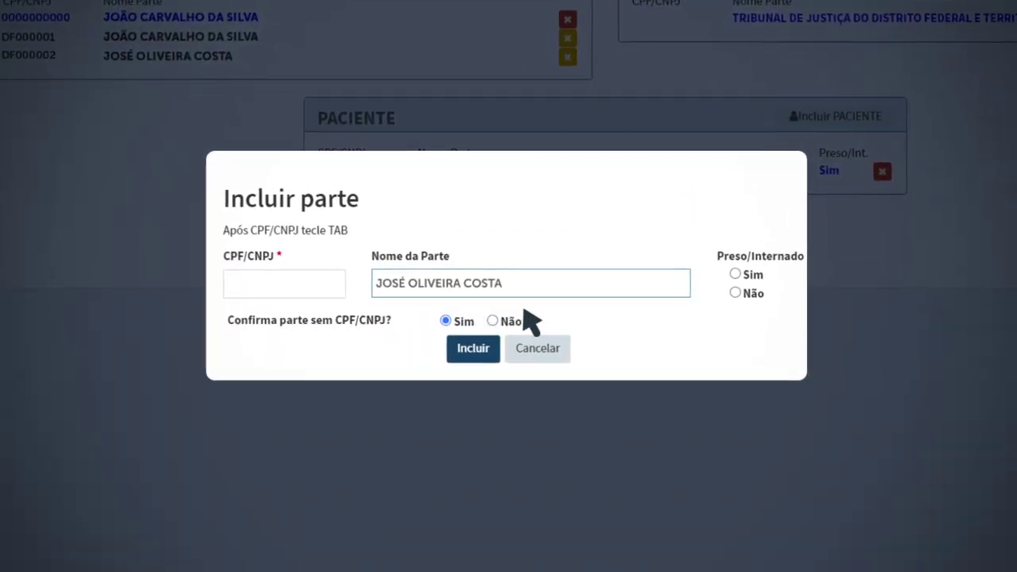
{"action": "left_click", "coordinate": [754, 273]}
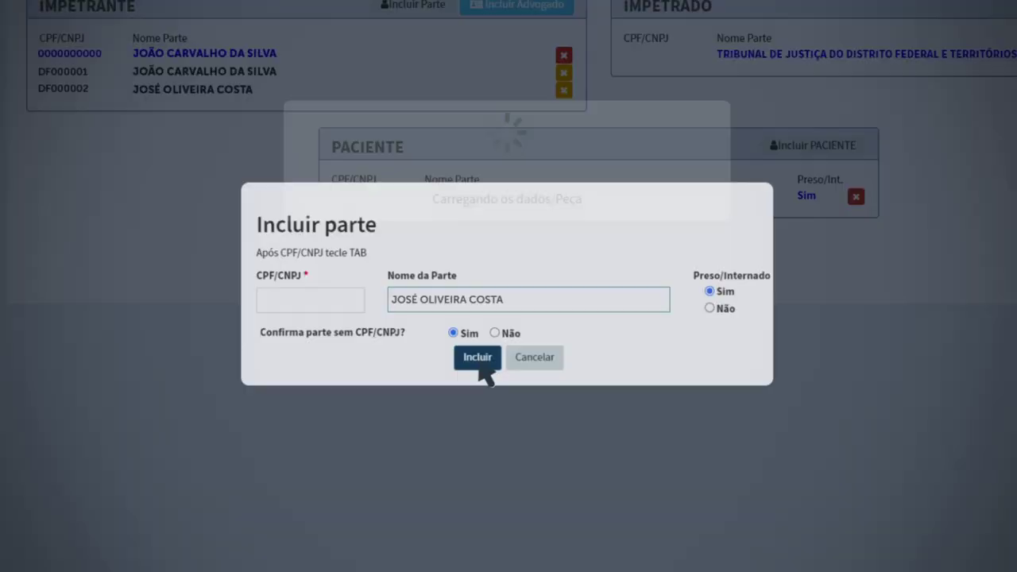
{"action": "left_click", "coordinate": [480, 352]}
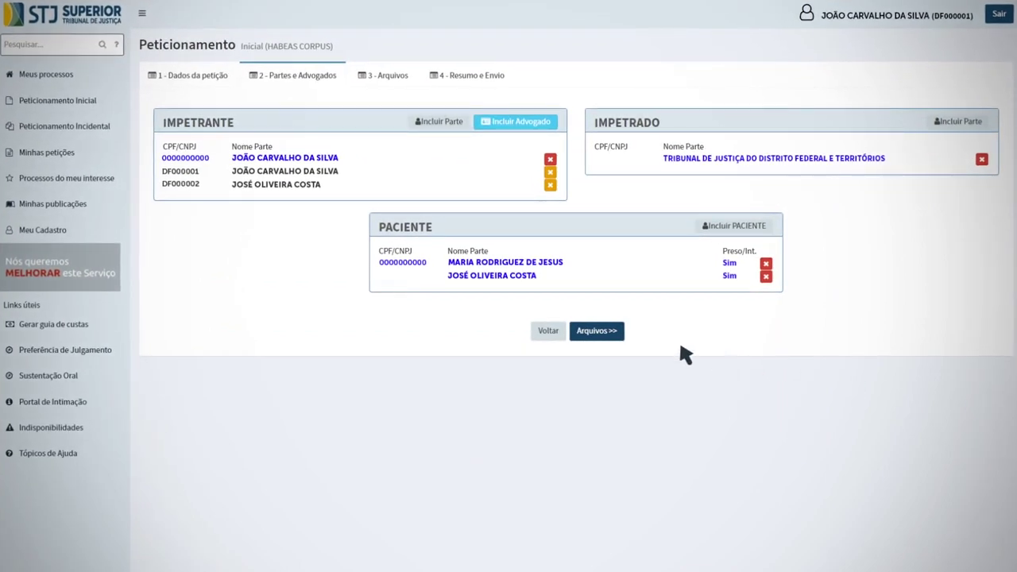
Upload the three PDFs from the Documentos STJ folder in the Arquivos step
{"action": "left_click", "coordinate": [596, 332]}
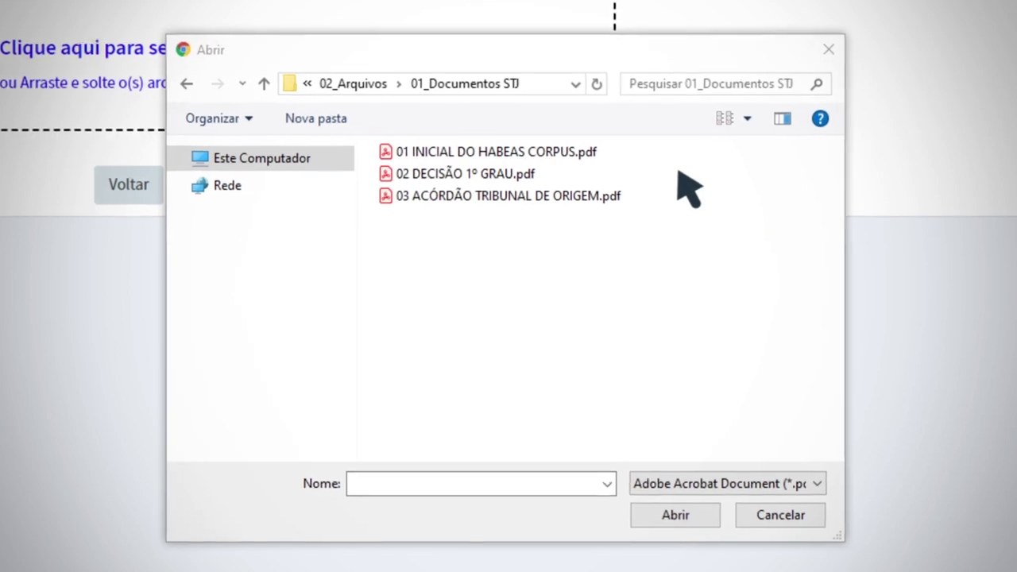
{"action": "left_click_drag", "start_coordinate": [508, 223], "coordinate": [512, 230]}
{"action": "left_click", "coordinate": [677, 523]}
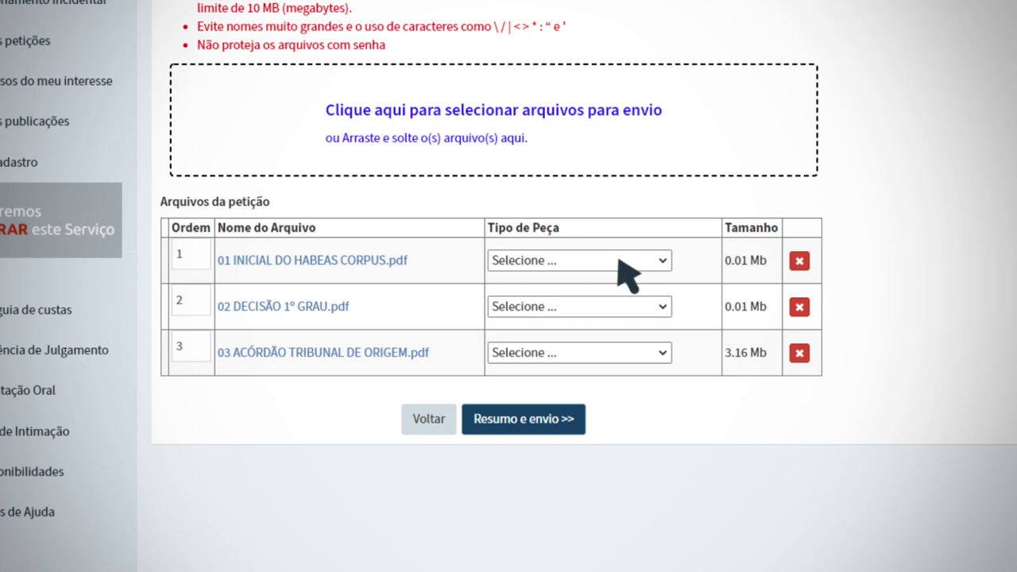
Set the file types to Inicial do Habeas Corpus, Decisão de 1º grau and Decisão / Acórdão do Tribunal de Origem
{"action": "left_click", "coordinate": [619, 259]}
{"action": "left_click", "coordinate": [639, 318]}
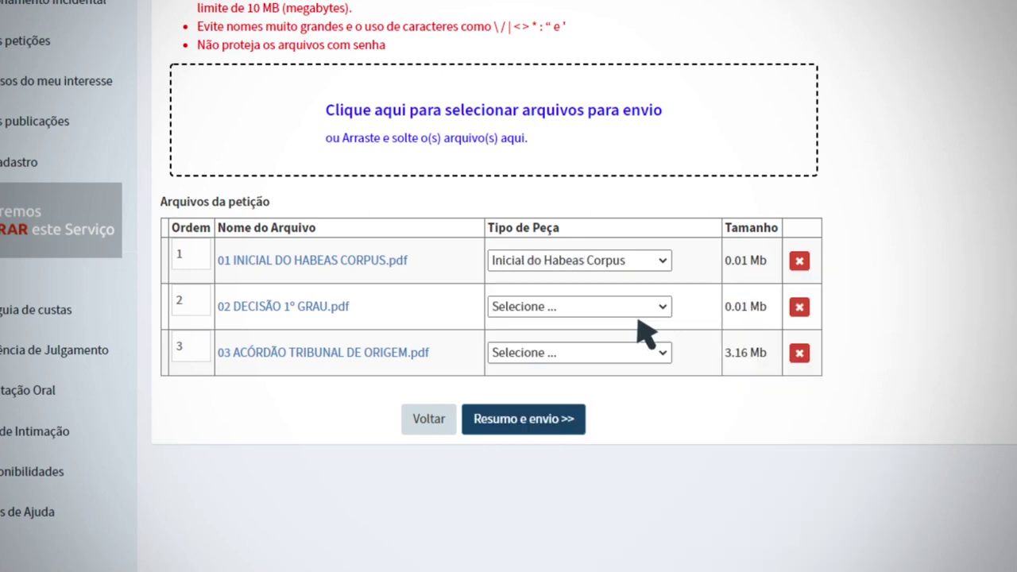
{"action": "left_click", "coordinate": [603, 308]}
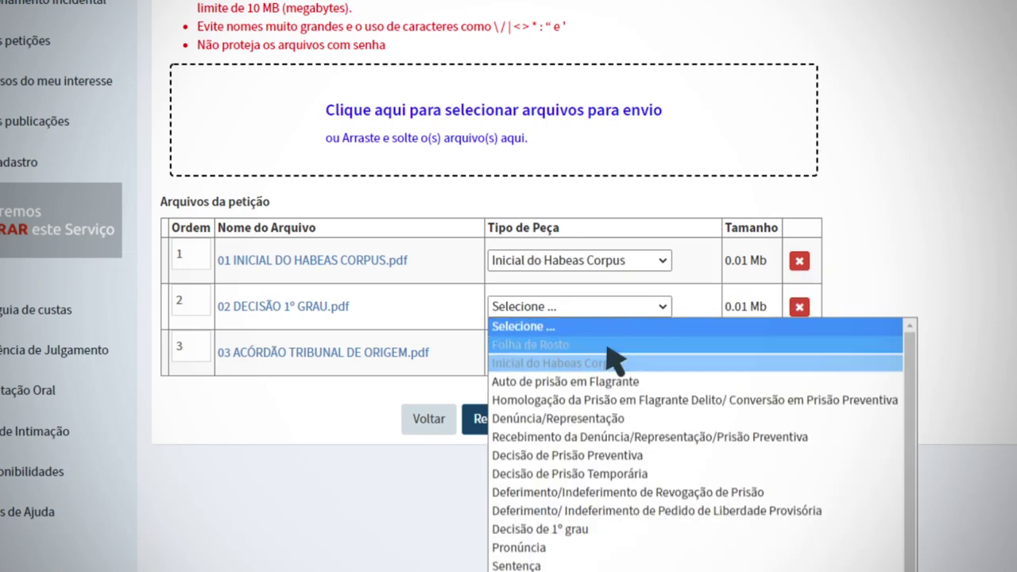
{"action": "left_click", "coordinate": [627, 529]}
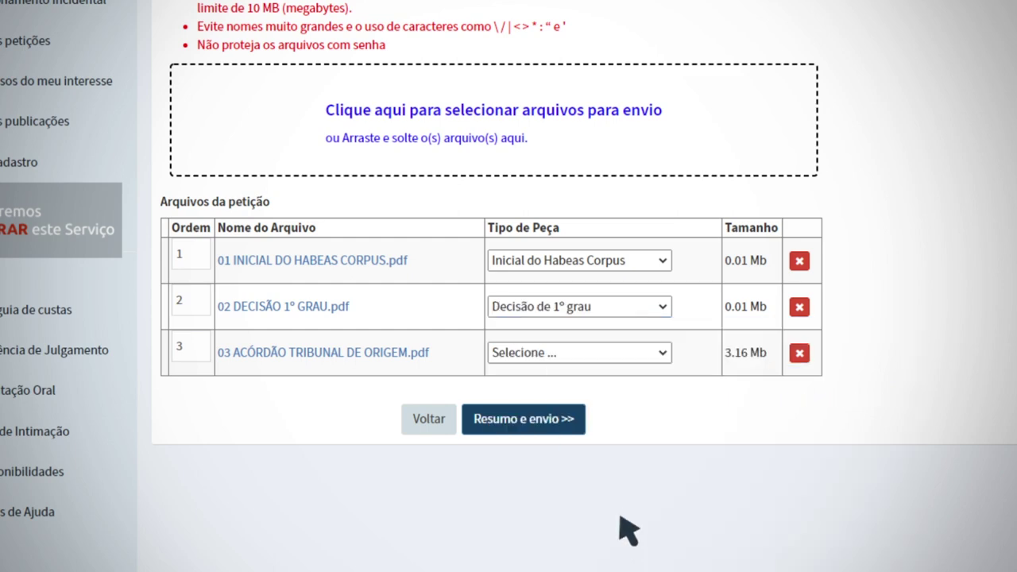
{"action": "left_click", "coordinate": [627, 352]}
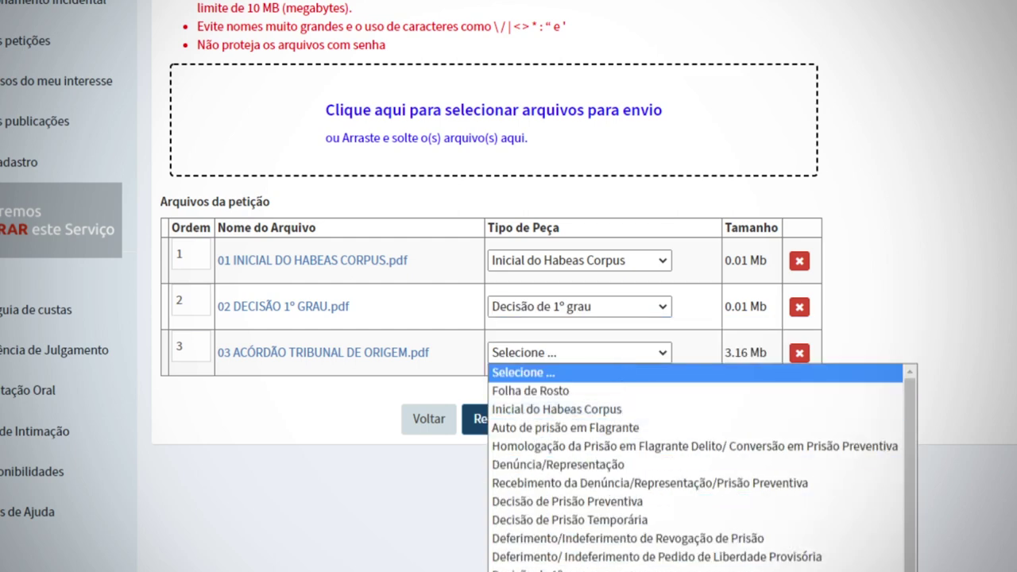
{"action": "key", "text": "Return"}
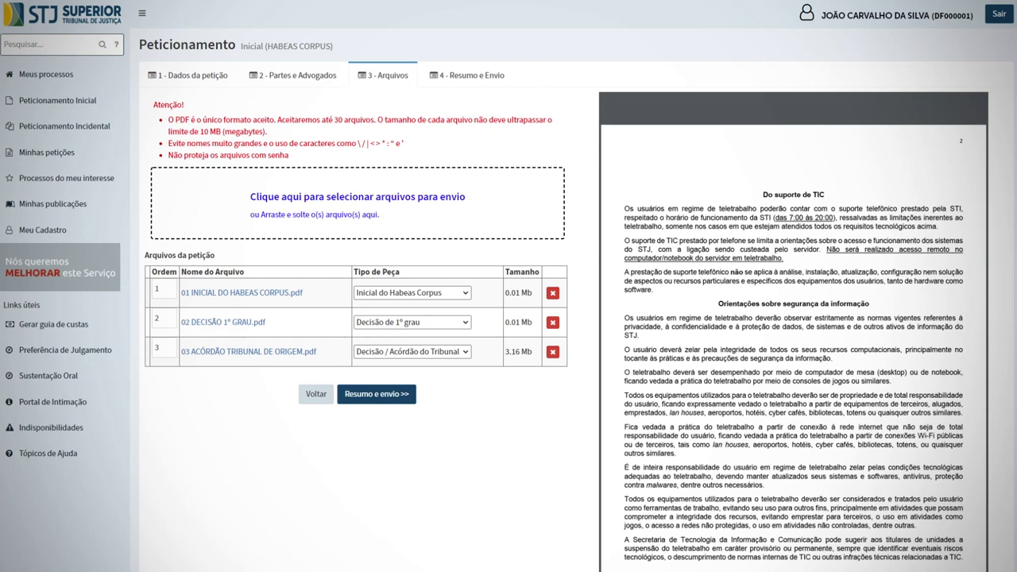
View the Resumo e envio summary, then show the Minhas Petições list of 53 petitions
{"action": "left_click", "coordinate": [377, 395]}
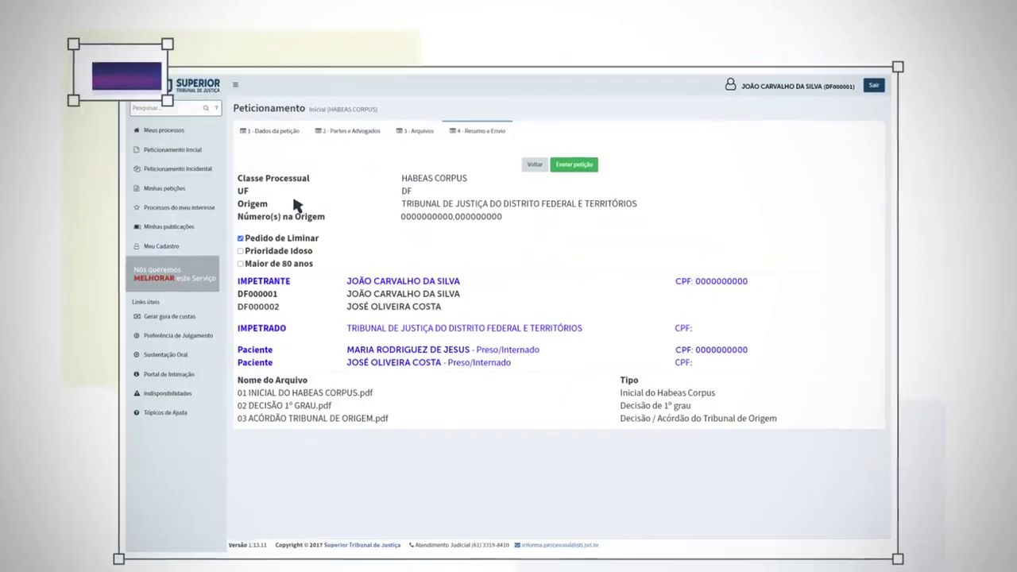
{"action": "left_click", "coordinate": [191, 193]}
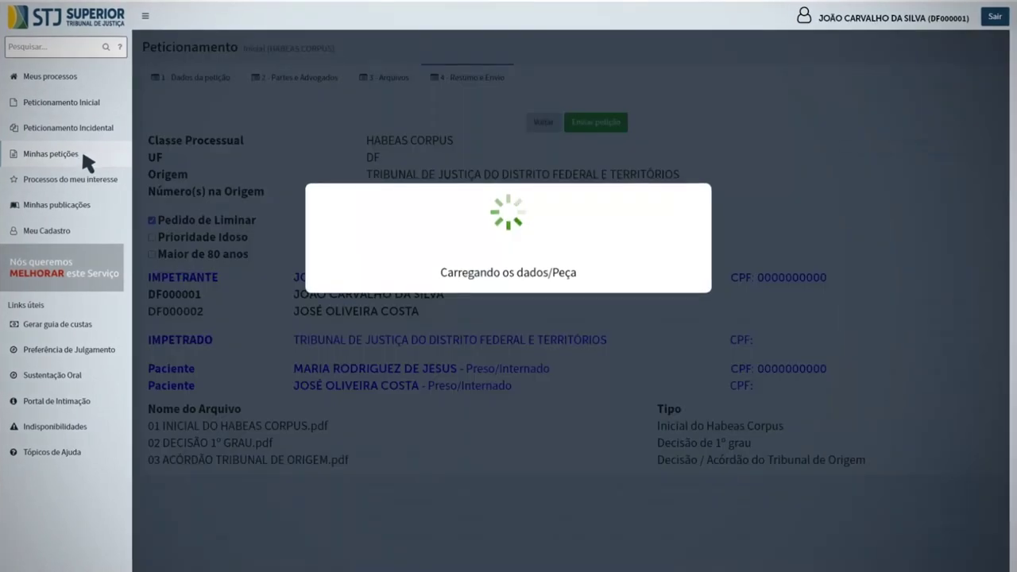
{"action": "left_click", "coordinate": [79, 154]}
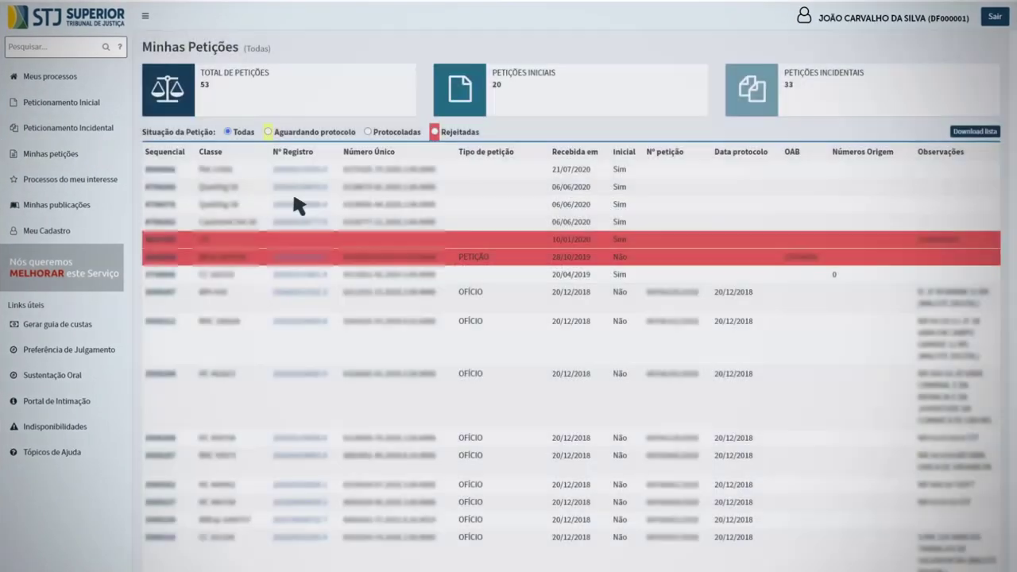